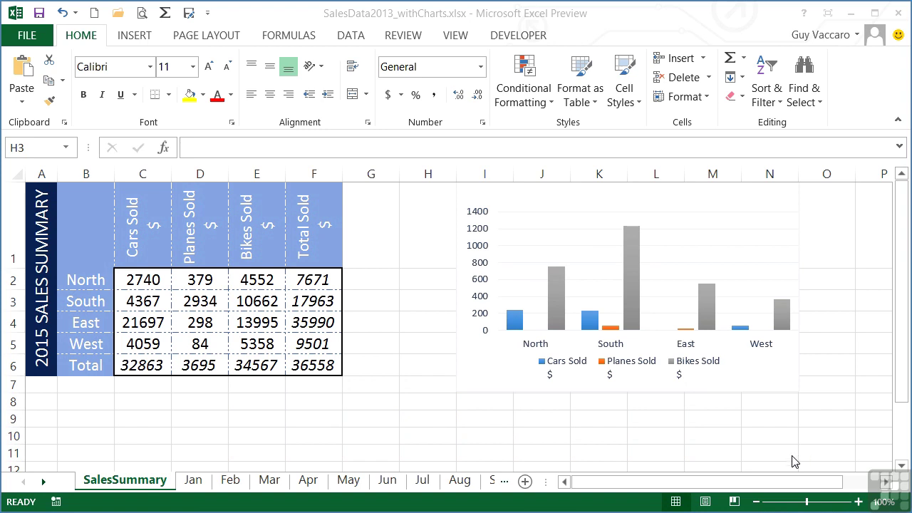
Step: Open the Change Chart Type dialog for the regional sales column chart and move it clear of the worksheet's edge
{"action": "left_click", "coordinate": [476, 379]}
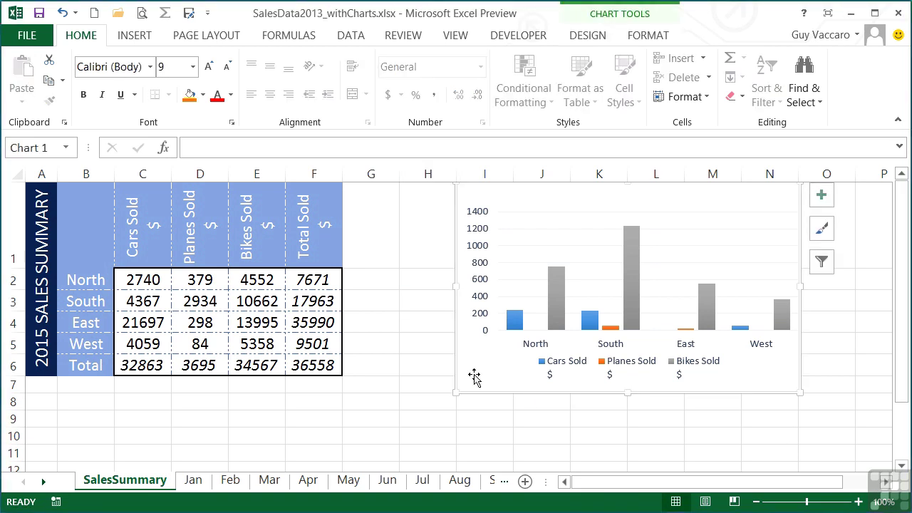
{"action": "left_click", "coordinate": [612, 35]}
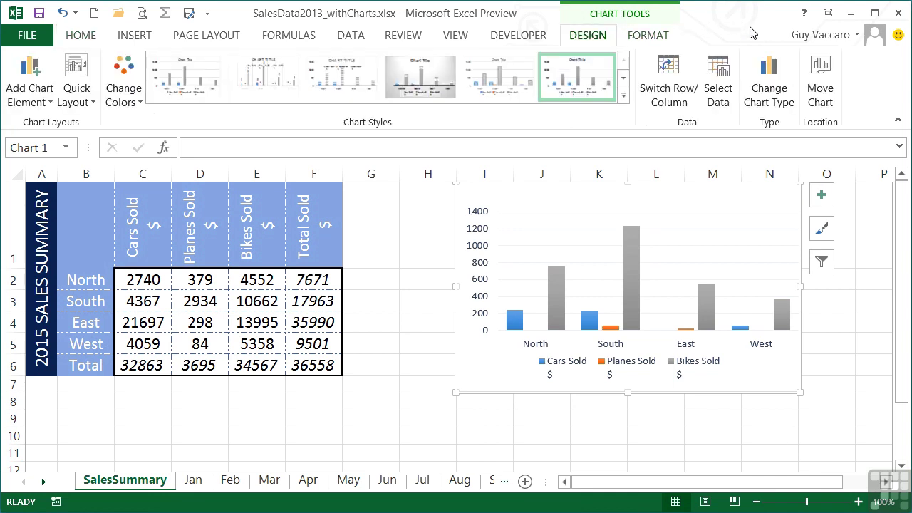
{"action": "left_click", "coordinate": [769, 94]}
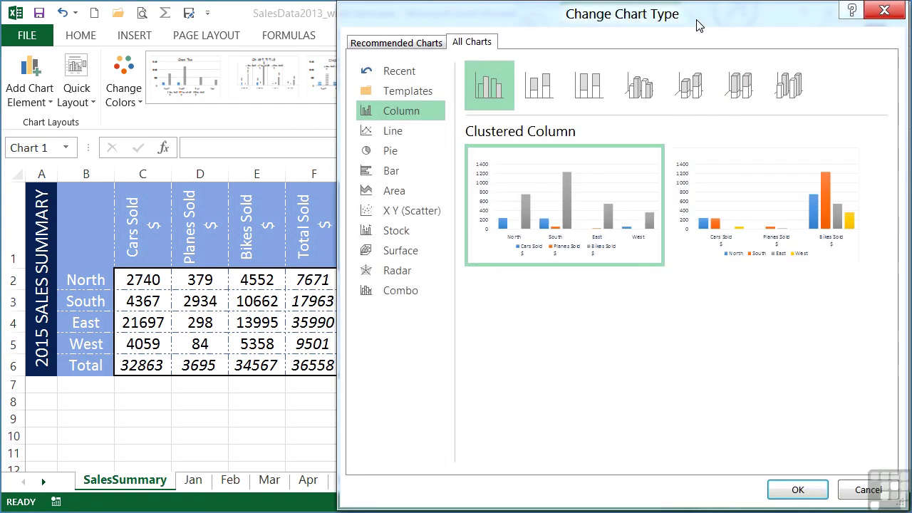
{"action": "left_click_drag", "start_coordinate": [701, 22], "coordinate": [568, 22]}
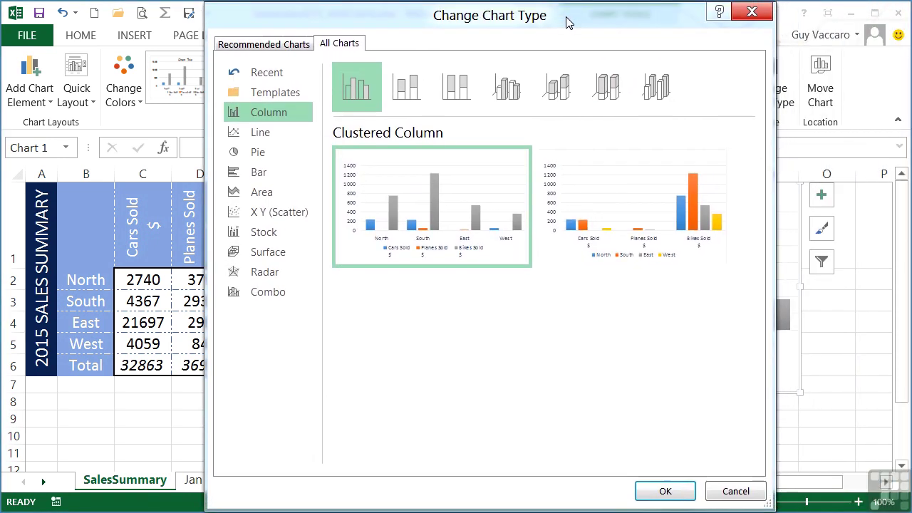
Step: Examine the available chart categories: Line, Bar, Area, X Y (Scatter), Stock, Surface, Radar and Combo
{"action": "left_click", "coordinate": [262, 134]}
{"action": "left_click", "coordinate": [258, 171]}
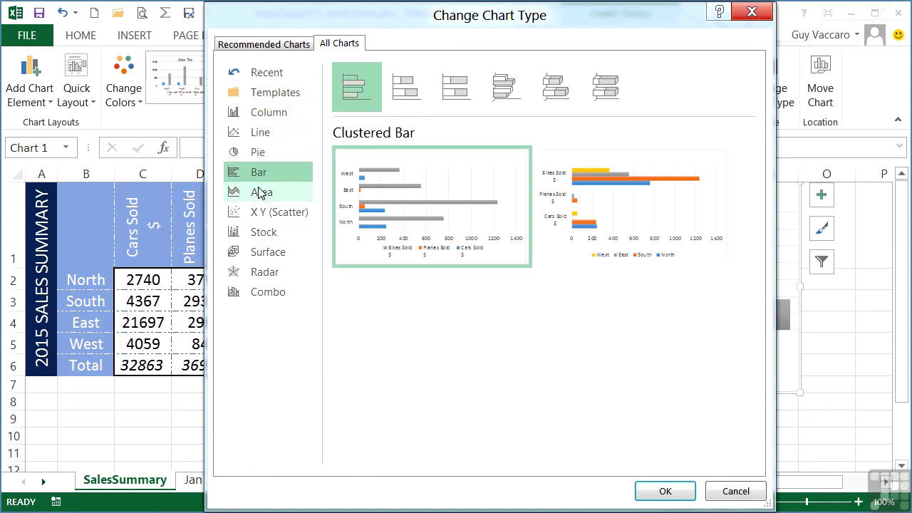
{"action": "left_click", "coordinate": [263, 191]}
{"action": "left_click", "coordinate": [277, 212]}
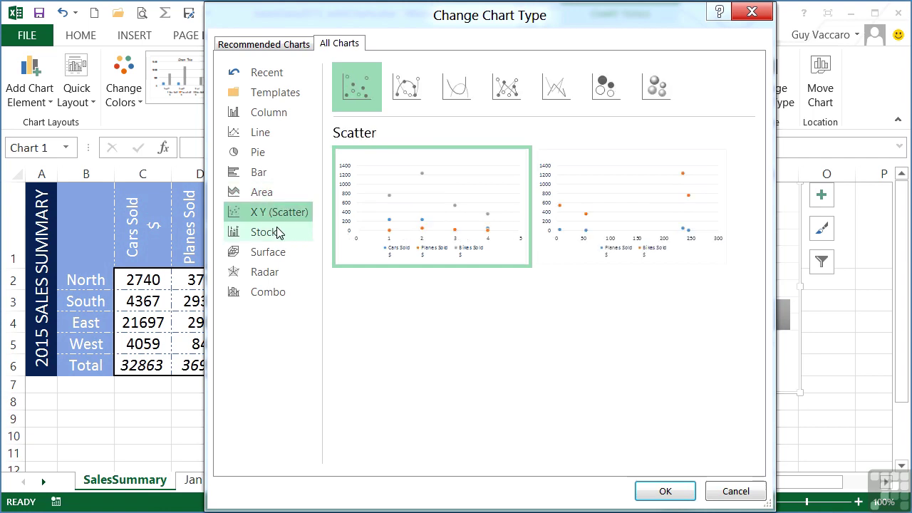
{"action": "left_click", "coordinate": [277, 231]}
{"action": "left_click", "coordinate": [280, 252]}
{"action": "left_click", "coordinate": [273, 275]}
{"action": "left_click", "coordinate": [275, 294]}
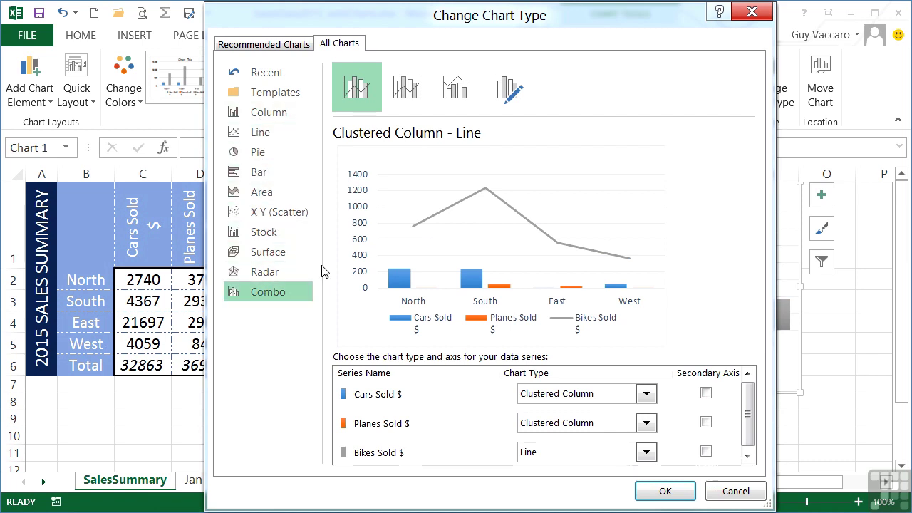
Step: Preview the Column subtypes from Clustered Column through 3-D Column, and enlarge both 3-D Column previews
{"action": "left_click", "coordinate": [258, 116]}
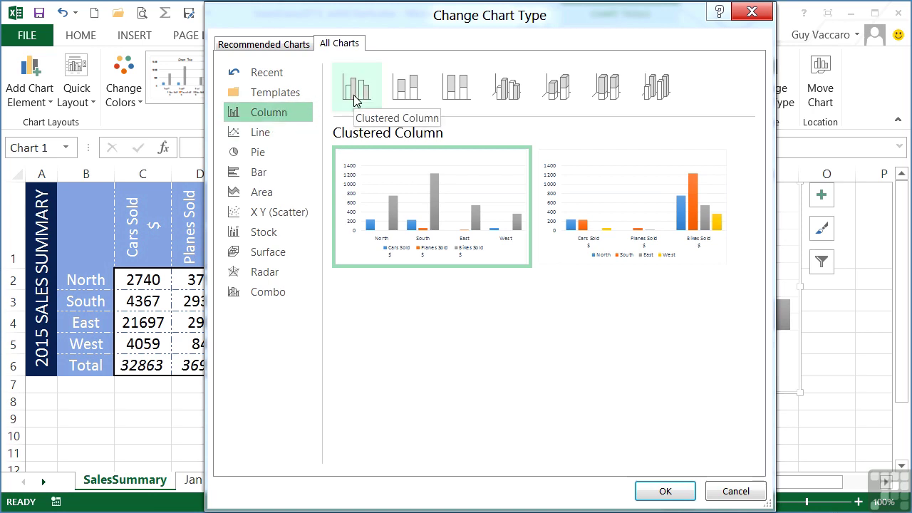
{"action": "left_click", "coordinate": [408, 95]}
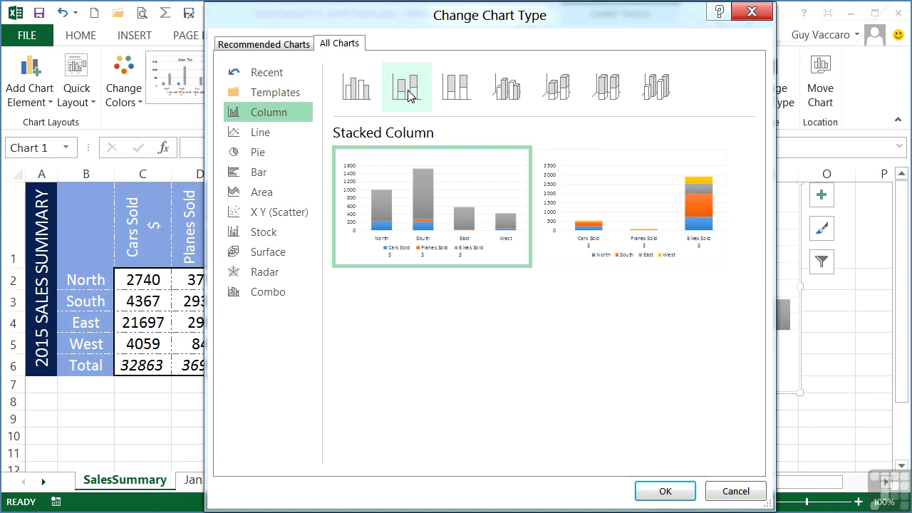
{"action": "left_click", "coordinate": [445, 94]}
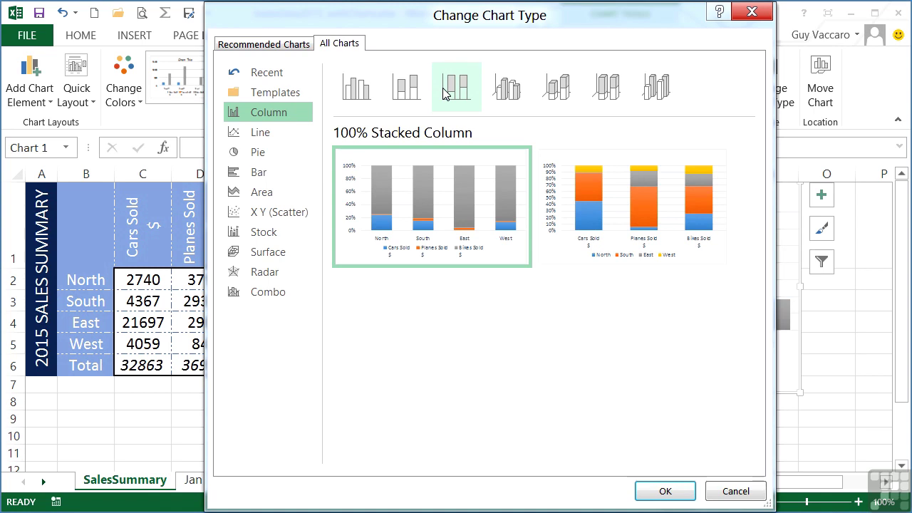
{"action": "left_click", "coordinate": [504, 97]}
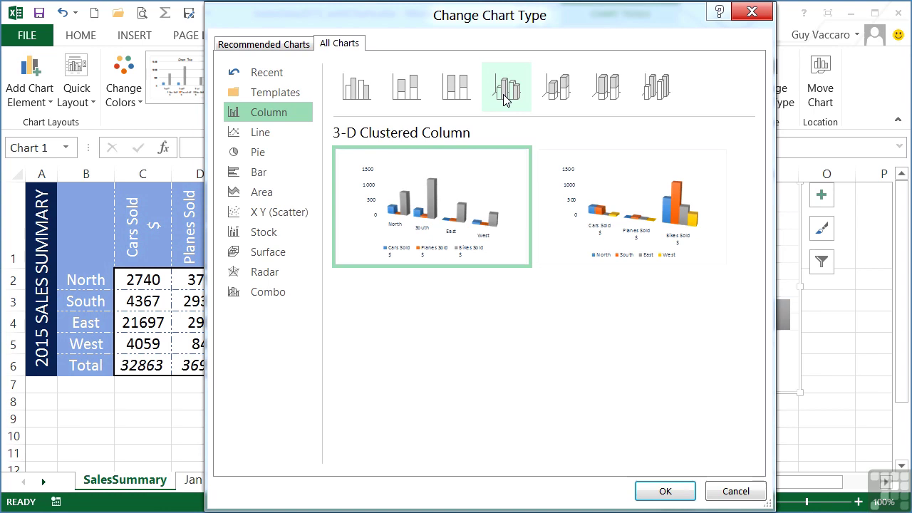
{"action": "left_click", "coordinate": [544, 98]}
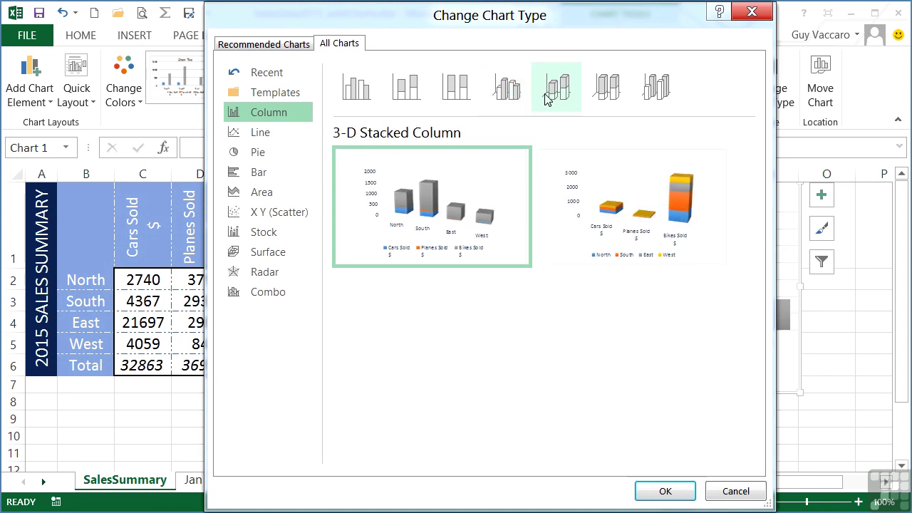
{"action": "left_click", "coordinate": [600, 89]}
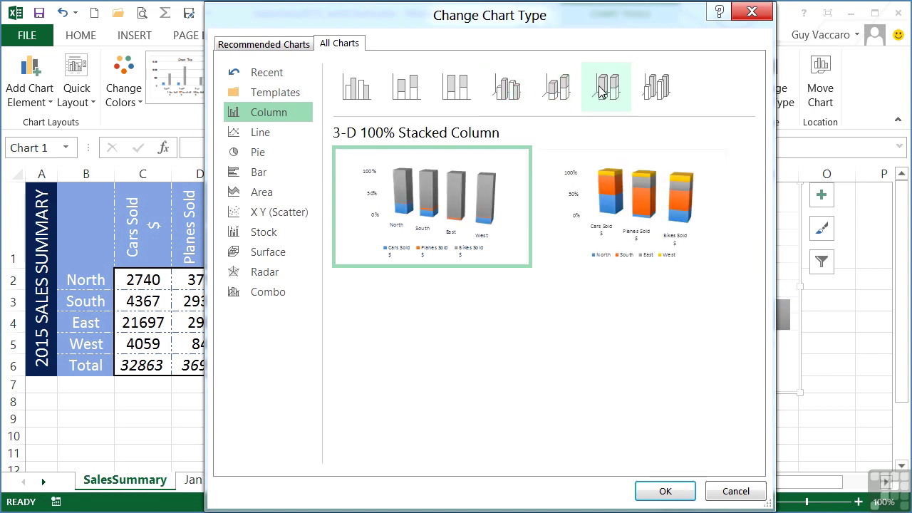
{"action": "left_click", "coordinate": [663, 99]}
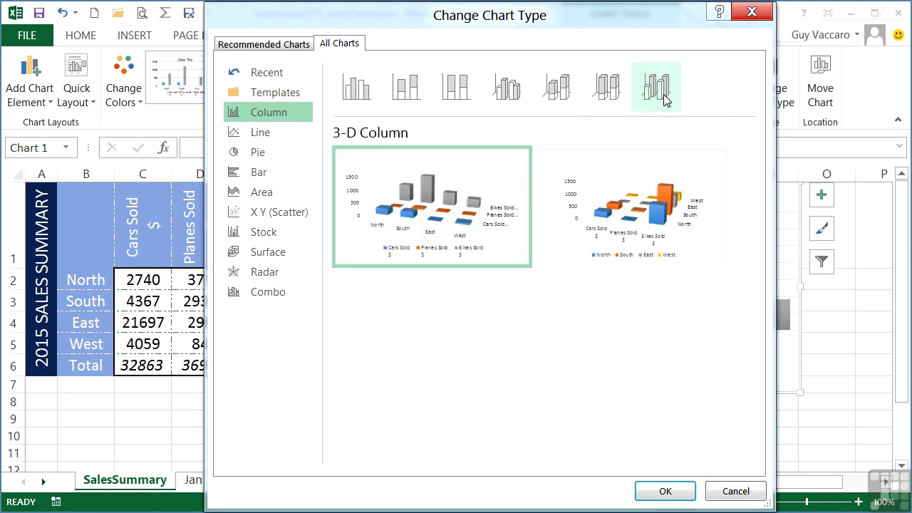
{"action": "mouse_move", "coordinate": [464, 186]}
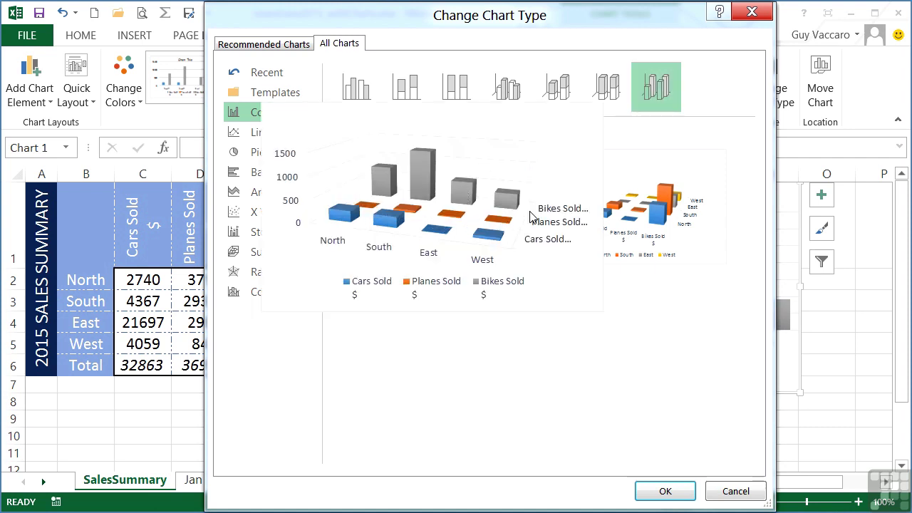
{"action": "mouse_move", "coordinate": [618, 219]}
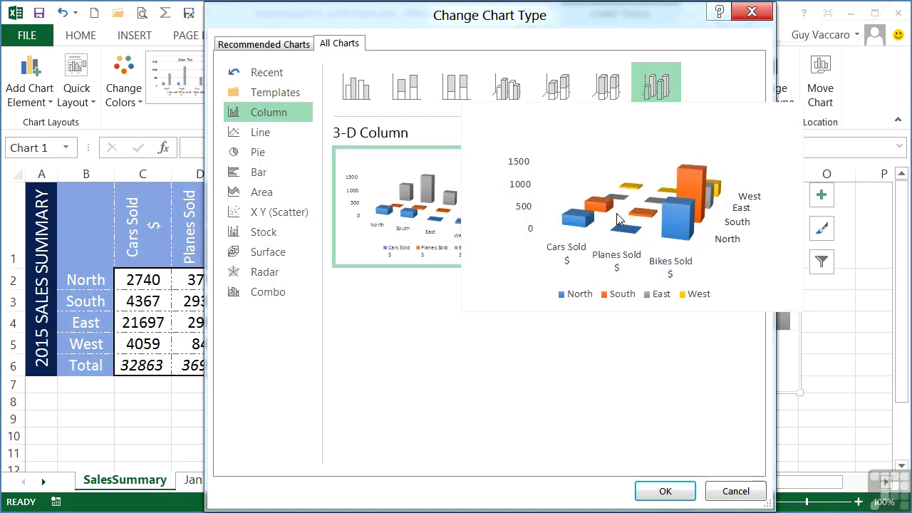
Step: Preview the sales data in the Line subtypes, from basic Line and Stacked Line to Line with Markers
{"action": "left_click", "coordinate": [262, 134]}
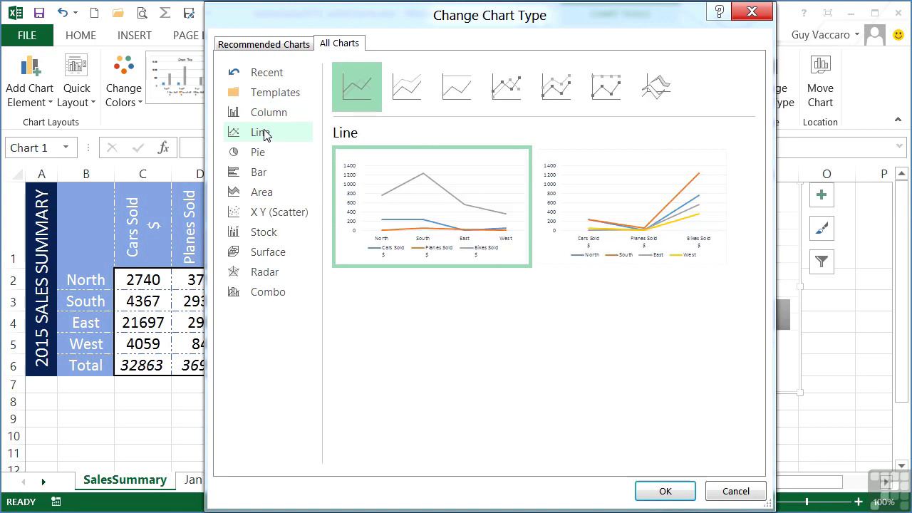
{"action": "left_click", "coordinate": [404, 97]}
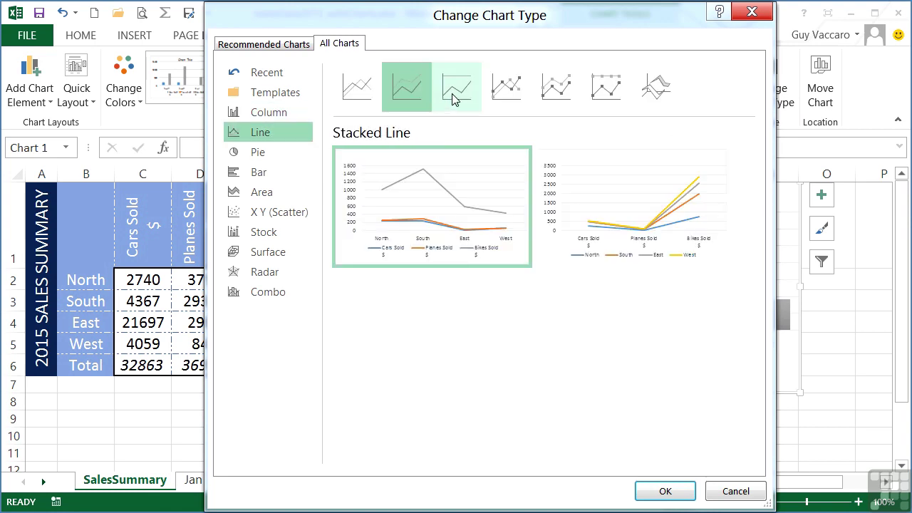
{"action": "left_click", "coordinate": [455, 100]}
{"action": "left_click", "coordinate": [497, 98]}
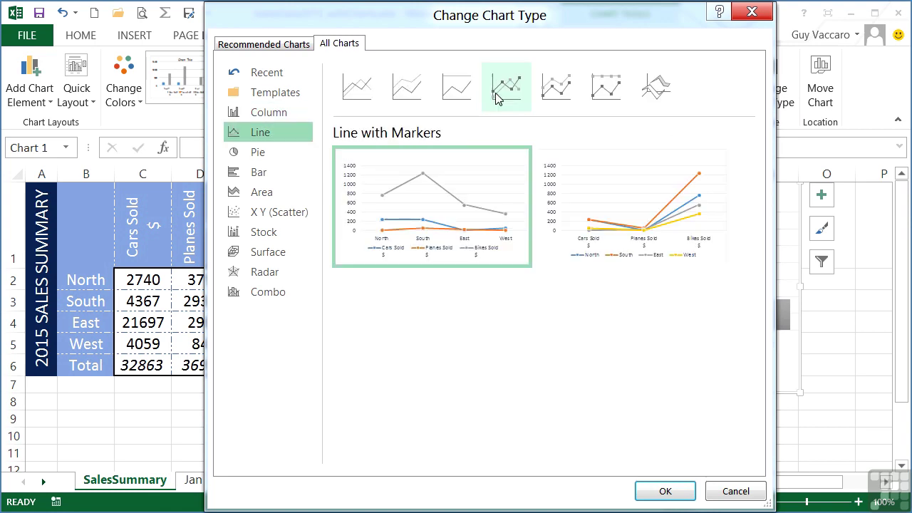
Step: Preview the Pie subtypes, including Pie of Pie, and return to the basic Pie
{"action": "left_click", "coordinate": [298, 153]}
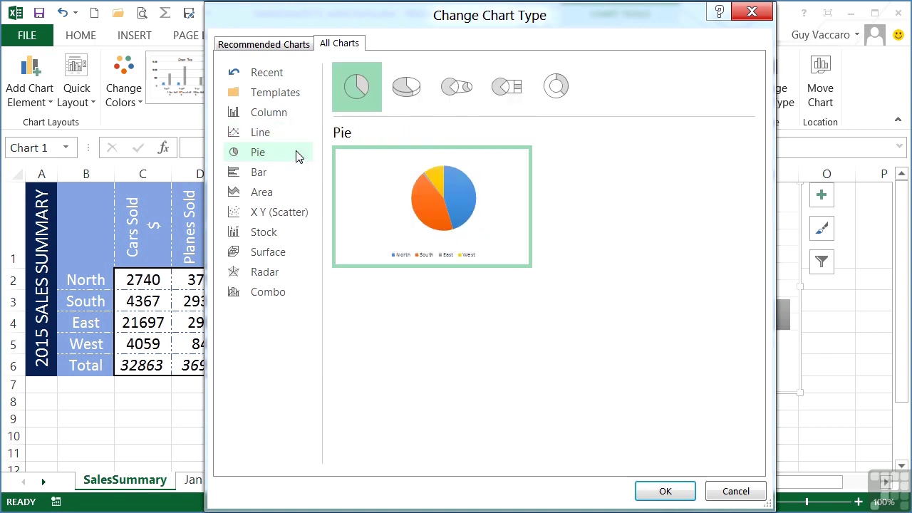
{"action": "left_click", "coordinate": [416, 99]}
{"action": "left_click", "coordinate": [451, 95]}
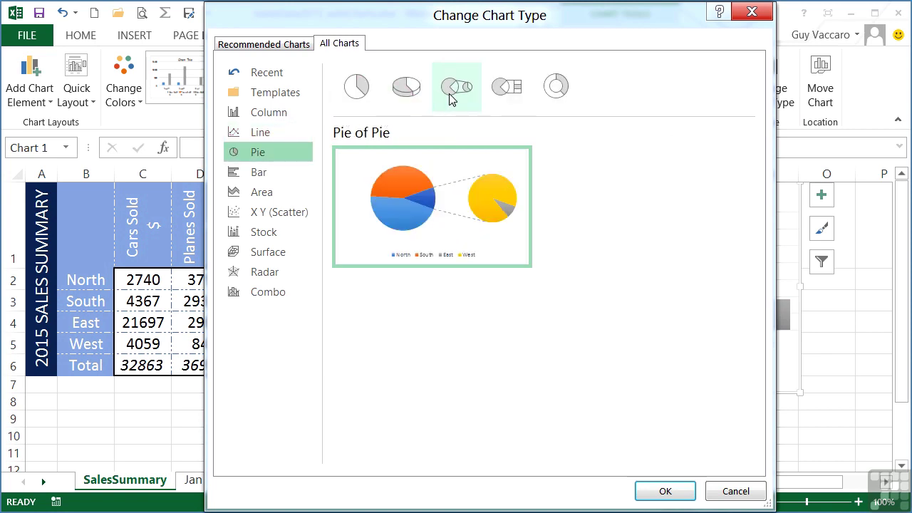
{"action": "left_click", "coordinate": [501, 92]}
{"action": "left_click", "coordinate": [369, 94]}
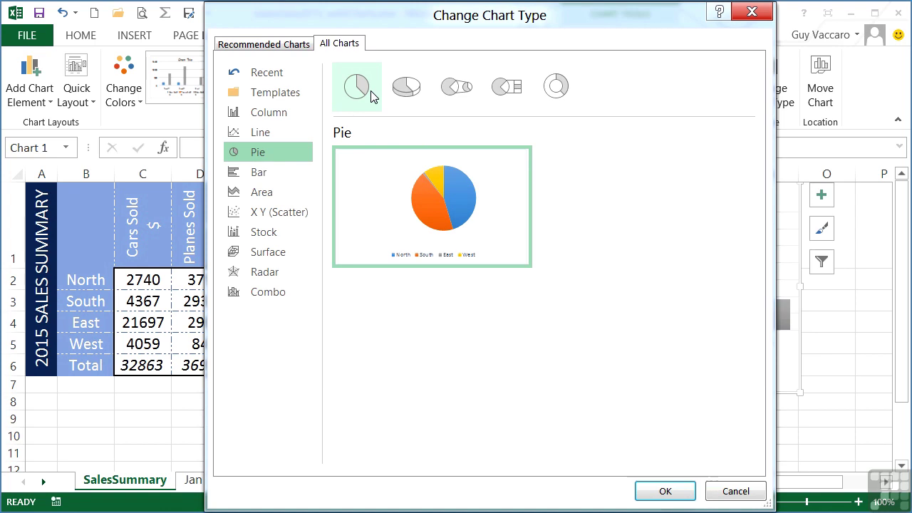
Step: Preview the Bar and Area subtypes for the sales data, up to 100% Stacked Bar and 100% Stacked Area
{"action": "left_click", "coordinate": [261, 175]}
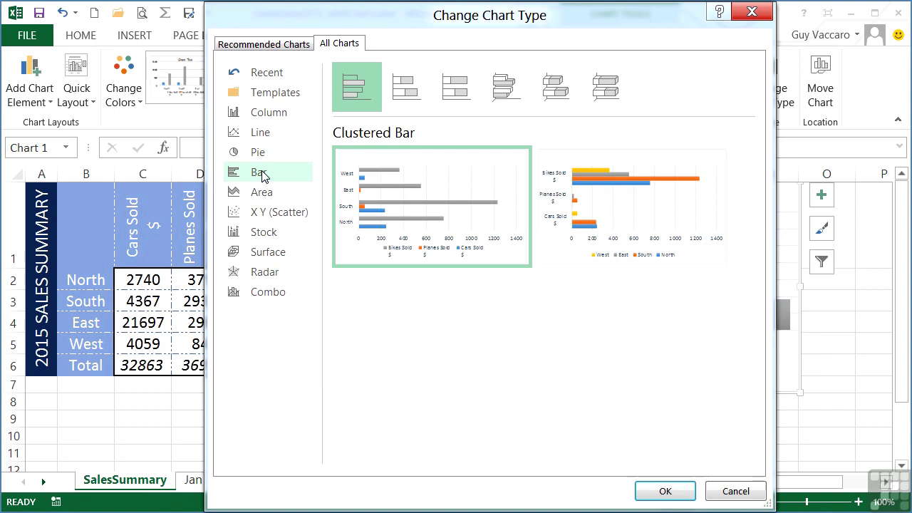
{"action": "left_click", "coordinate": [429, 98]}
{"action": "left_click", "coordinate": [467, 96]}
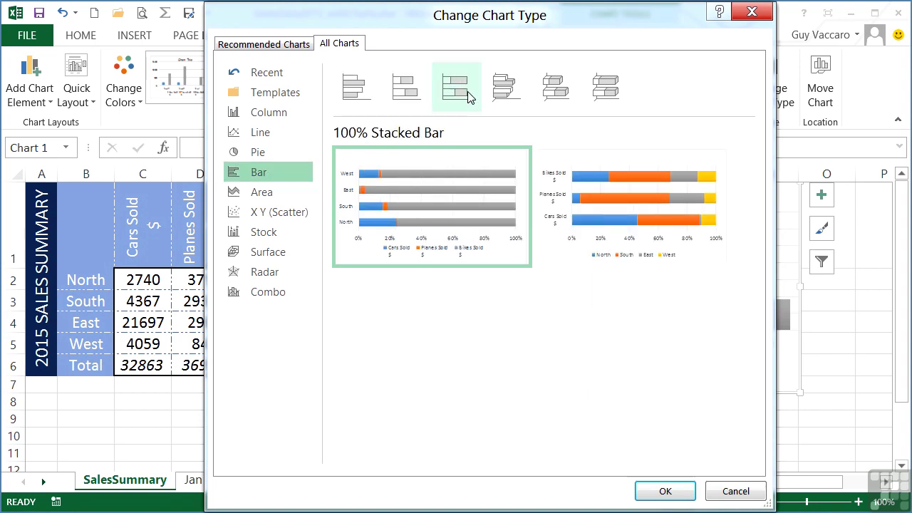
{"action": "left_click", "coordinate": [277, 195]}
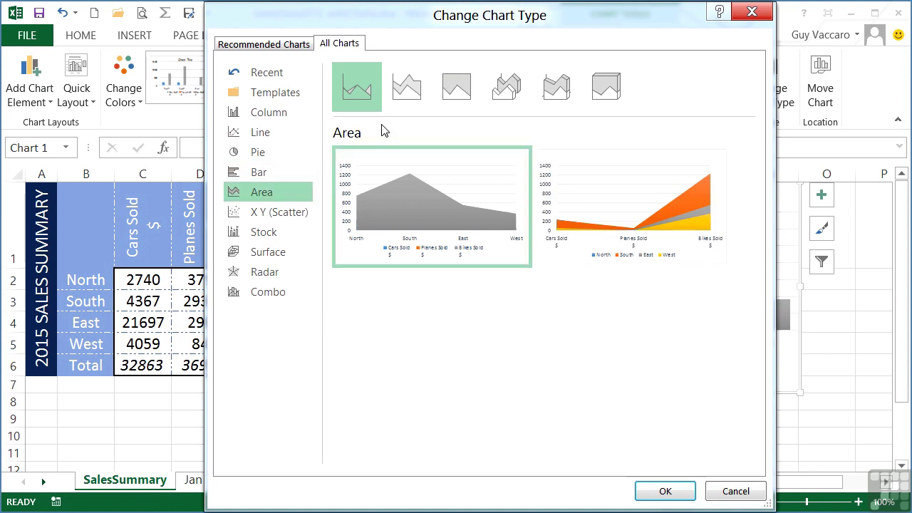
{"action": "left_click", "coordinate": [406, 86]}
{"action": "left_click", "coordinate": [451, 94]}
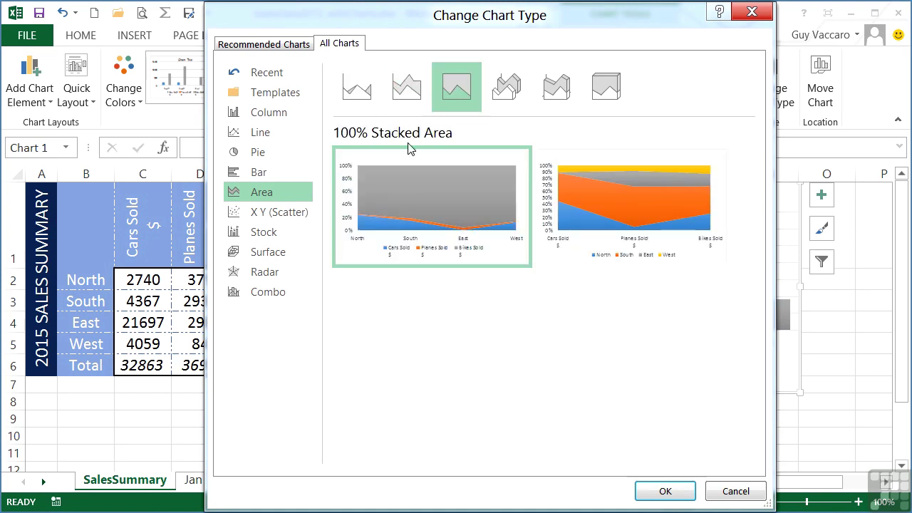
Step: Preview the Scatter and High-Low-Close stock charts, plus the Surface subtypes including Wireframe 3-D Surface and Contour, returning to 3-D Surface
{"action": "left_click", "coordinate": [250, 212]}
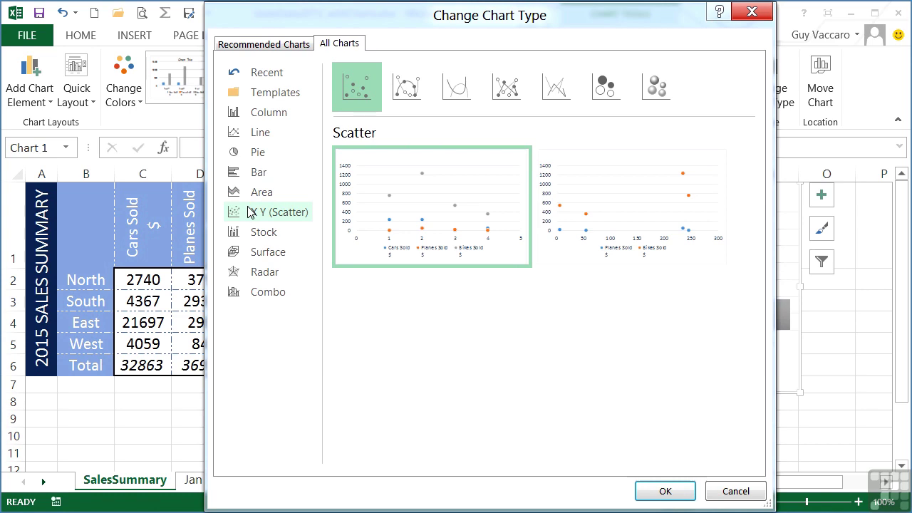
{"action": "left_click", "coordinate": [265, 232]}
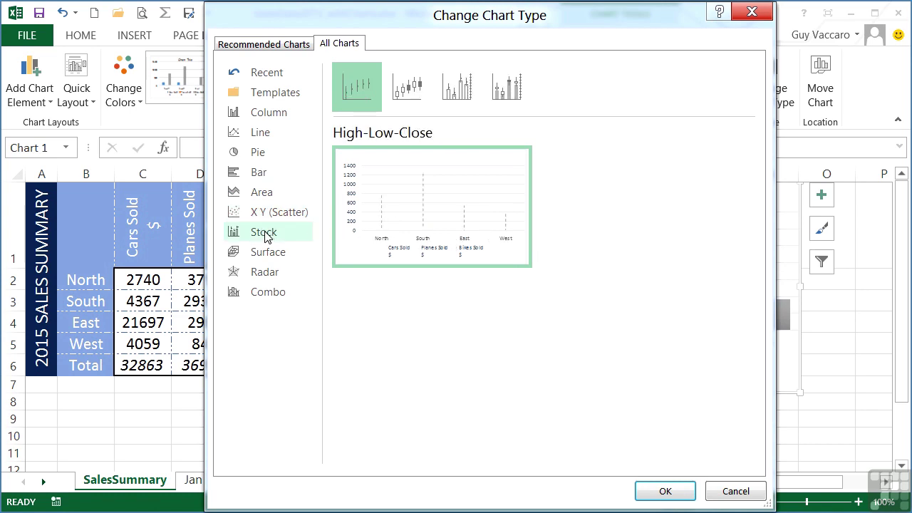
{"action": "left_click", "coordinate": [284, 255]}
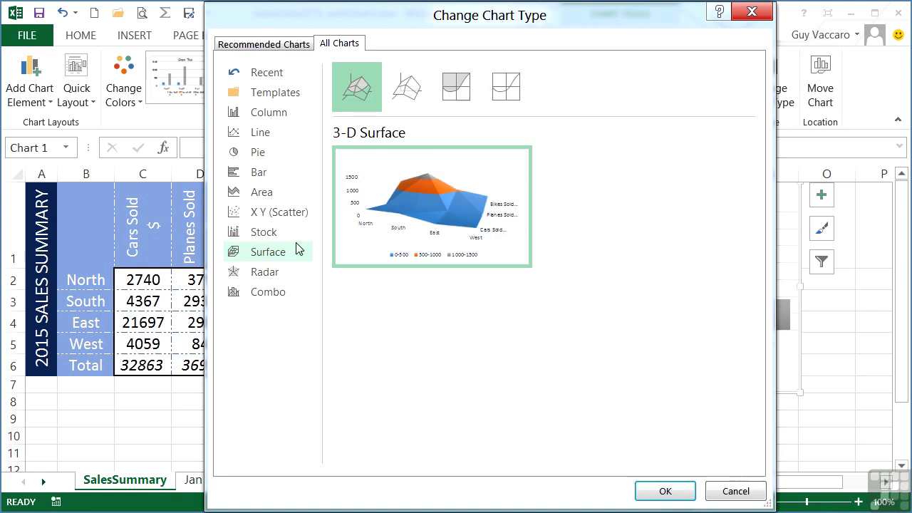
{"action": "left_click", "coordinate": [417, 84]}
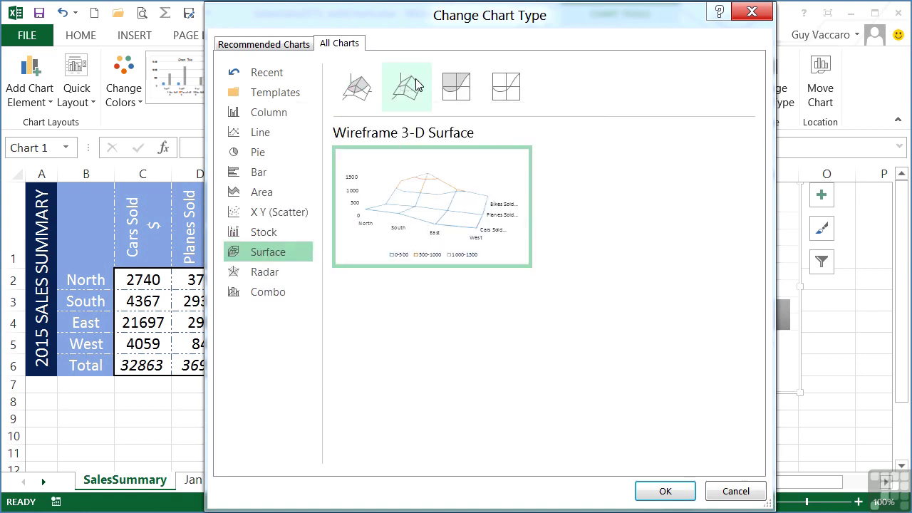
{"action": "left_click", "coordinate": [458, 86]}
{"action": "left_click", "coordinate": [496, 91]}
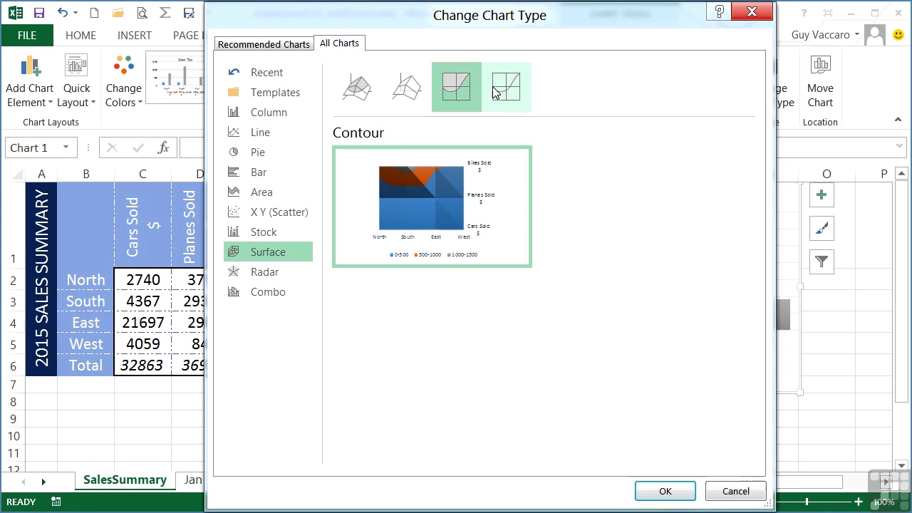
{"action": "left_click", "coordinate": [355, 95]}
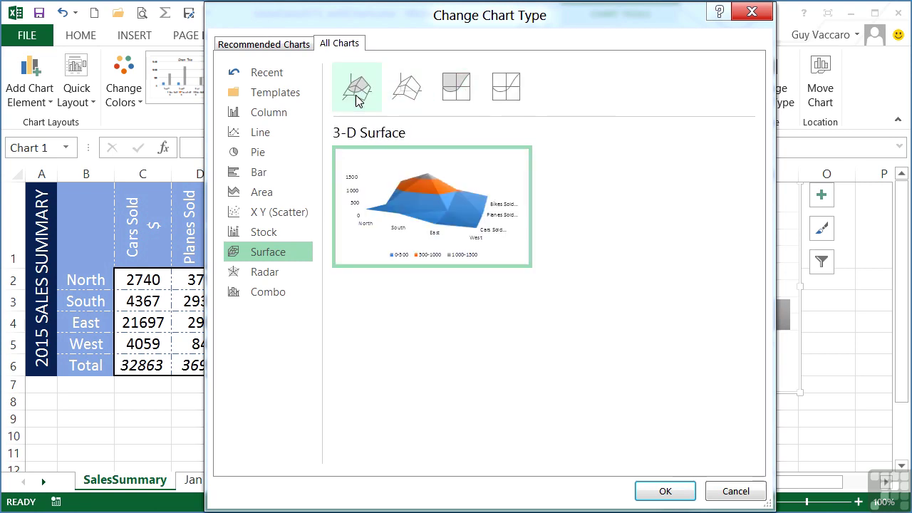
Step: Preview the Radar with Markers and Filled Radar subtypes, and return to the basic Radar
{"action": "left_click", "coordinate": [264, 271]}
{"action": "left_click", "coordinate": [408, 91]}
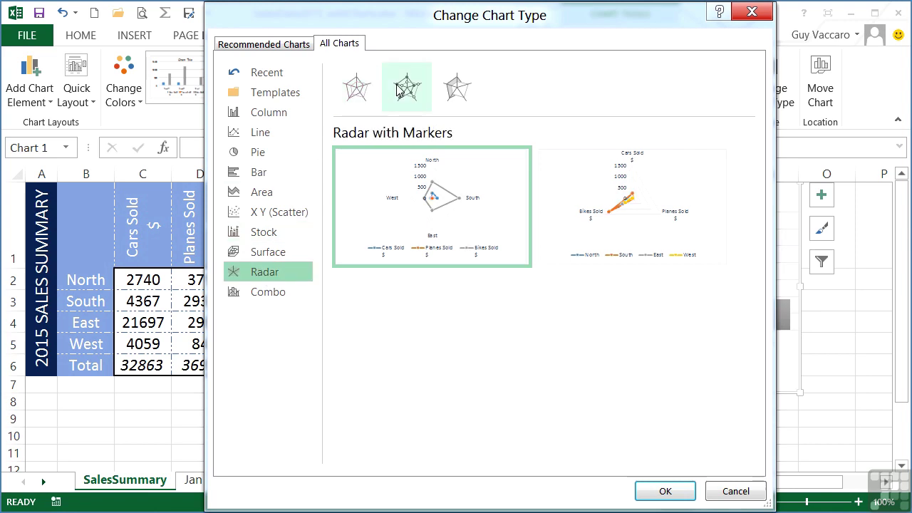
{"action": "left_click", "coordinate": [450, 87]}
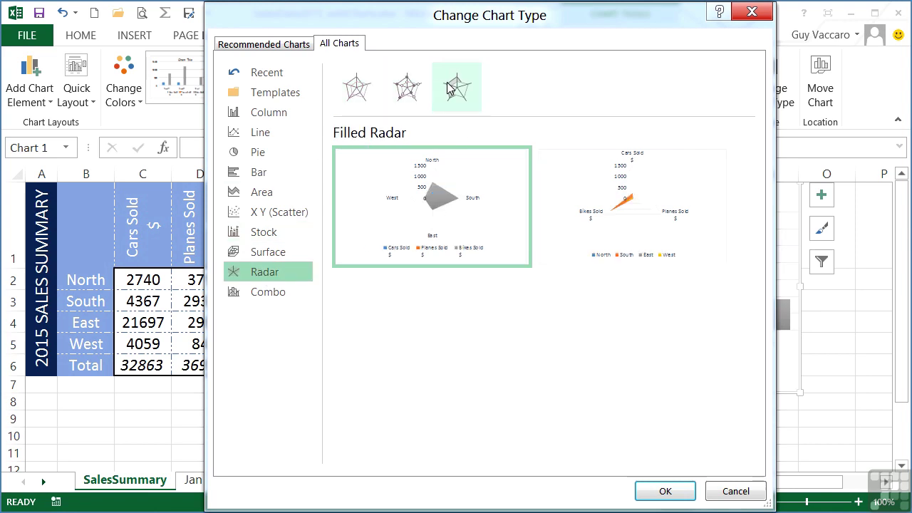
{"action": "left_click", "coordinate": [356, 87]}
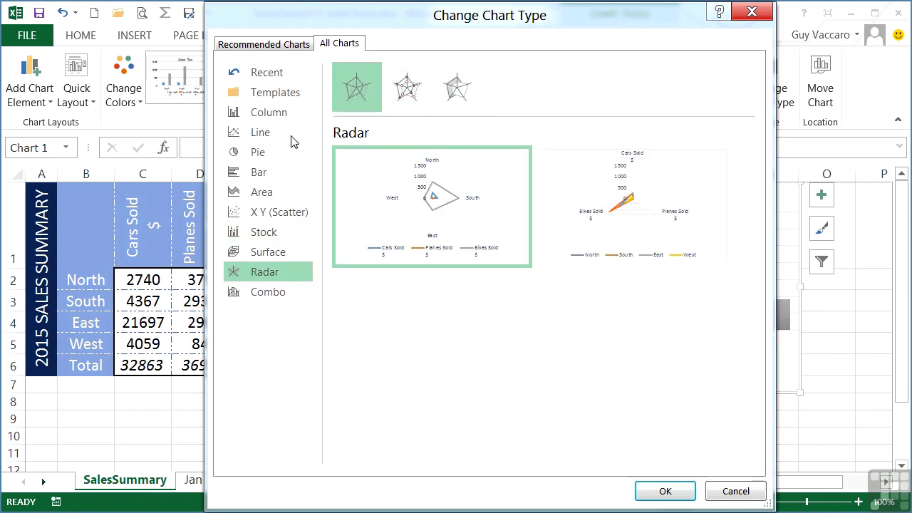
Step: Switch the sales chart to a Combo type and set the Cars Sold $ series to Clustered Bar
{"action": "left_click", "coordinate": [269, 292]}
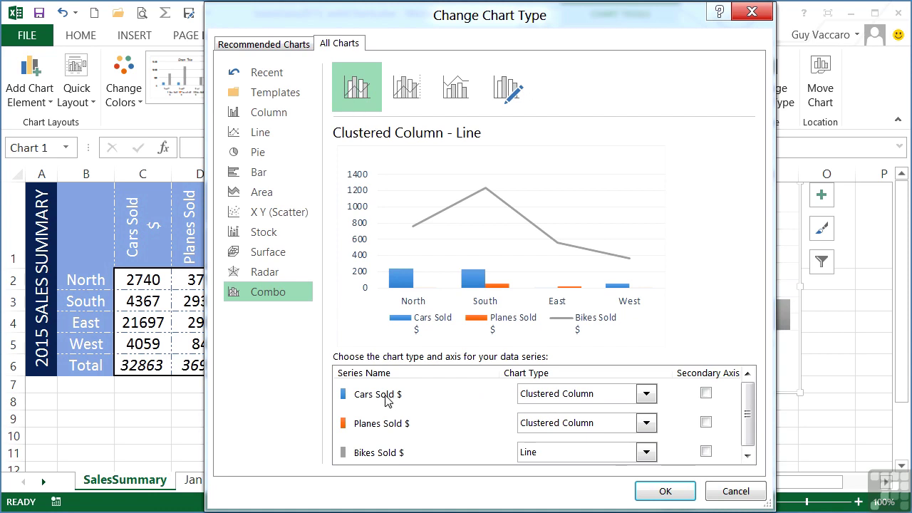
{"action": "left_click", "coordinate": [645, 393]}
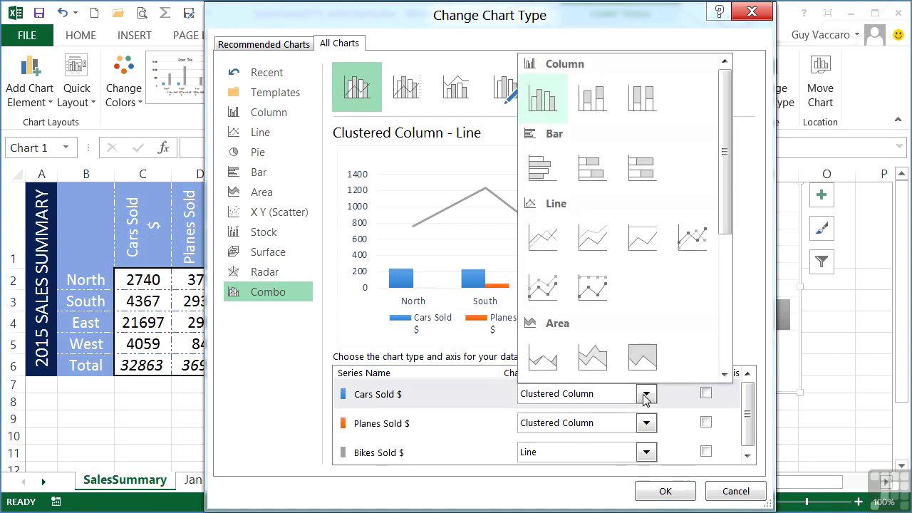
{"action": "left_click", "coordinate": [531, 174]}
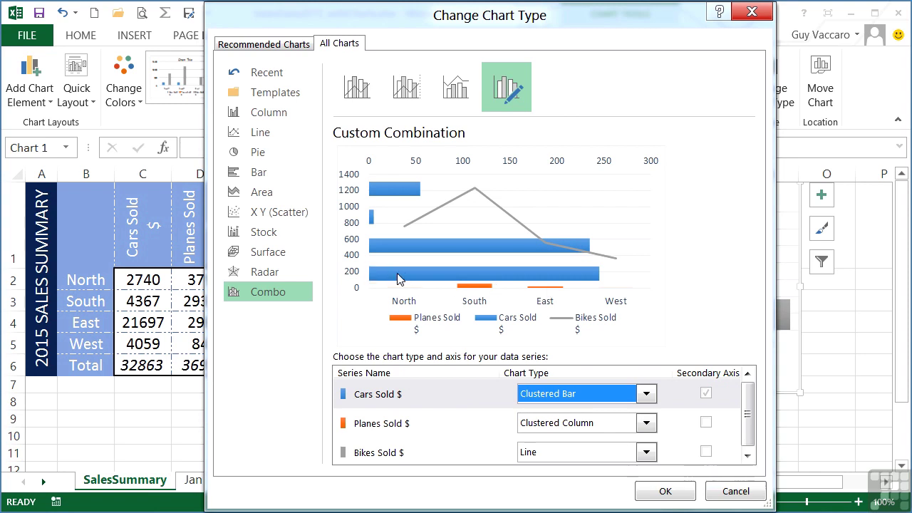
Step: Set the Bikes Sold $ series of the combination chart to Stacked Area
{"action": "left_click", "coordinate": [458, 449]}
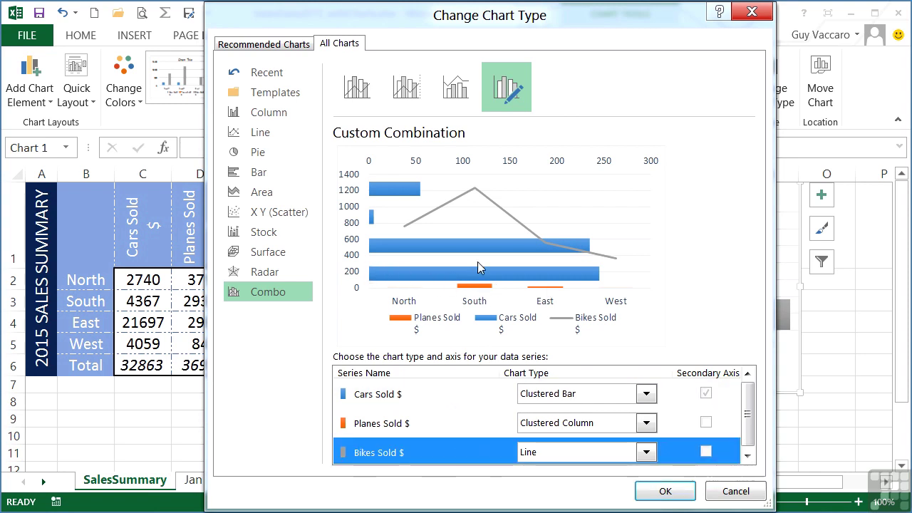
{"action": "left_click", "coordinate": [646, 452]}
{"action": "scroll", "coordinate": [712, 322], "scroll_direction": "down", "scroll_amount": 3}
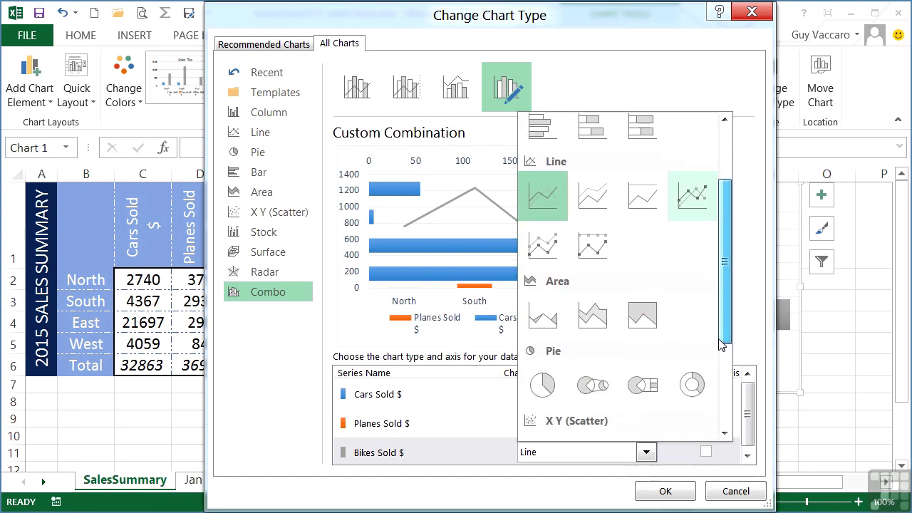
{"action": "left_click", "coordinate": [611, 323]}
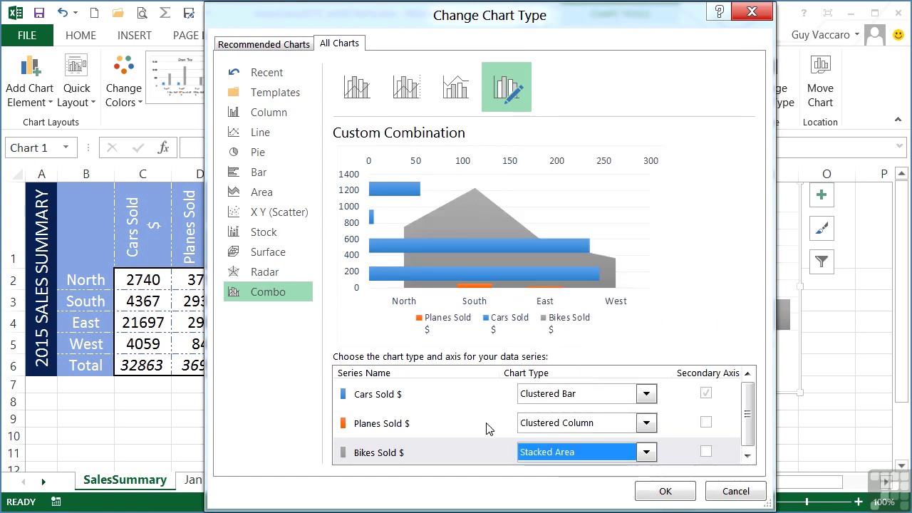
{"action": "left_click_drag", "start_coordinate": [742, 419], "coordinate": [742, 395]}
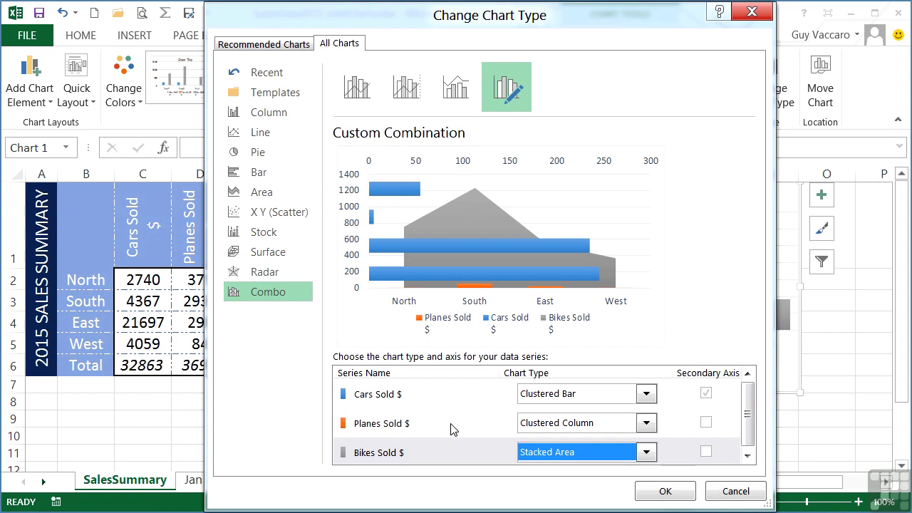
Step: Change the sales chart to a 3-D Stacked Bar, using the variant with regions as series and products as categories
{"action": "left_click", "coordinate": [270, 178]}
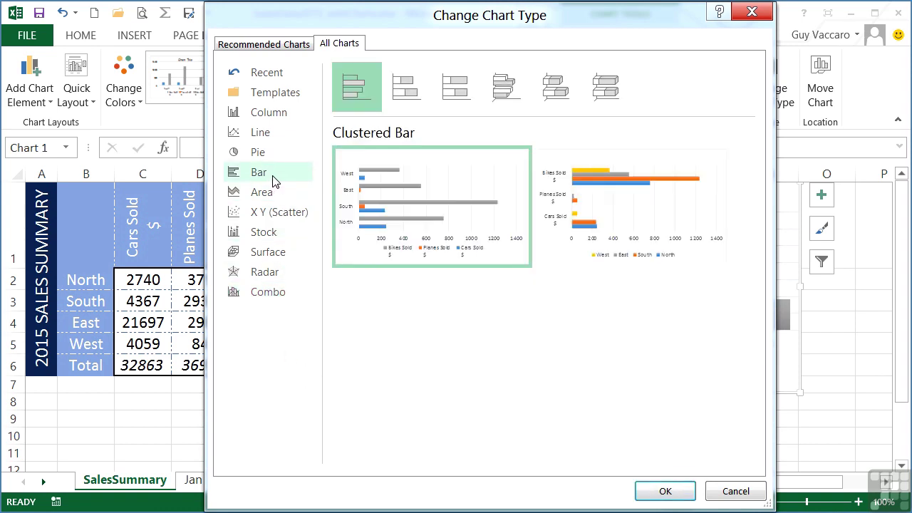
{"action": "left_click", "coordinate": [511, 89]}
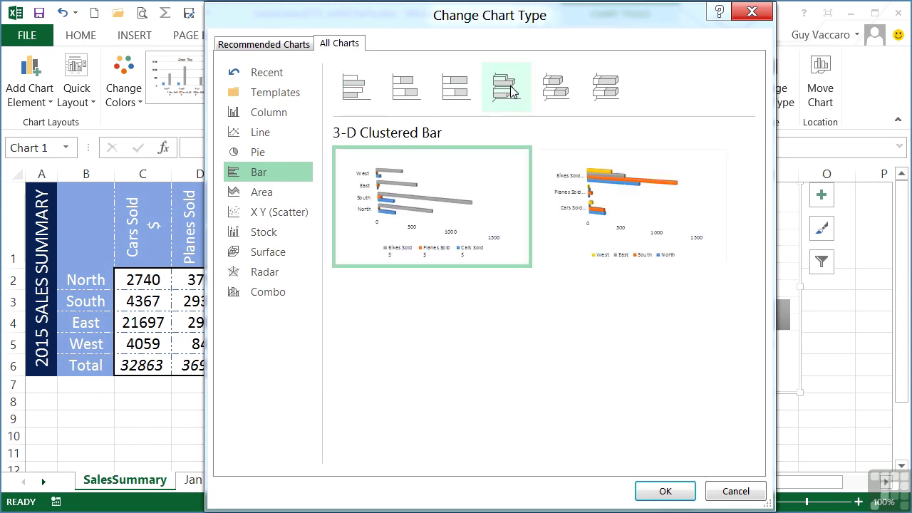
{"action": "left_click", "coordinate": [554, 91]}
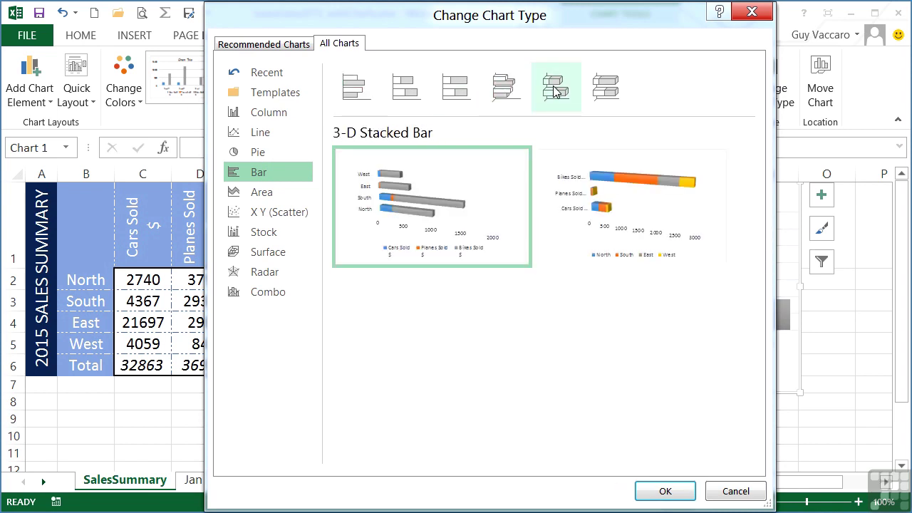
{"action": "mouse_move", "coordinate": [624, 229]}
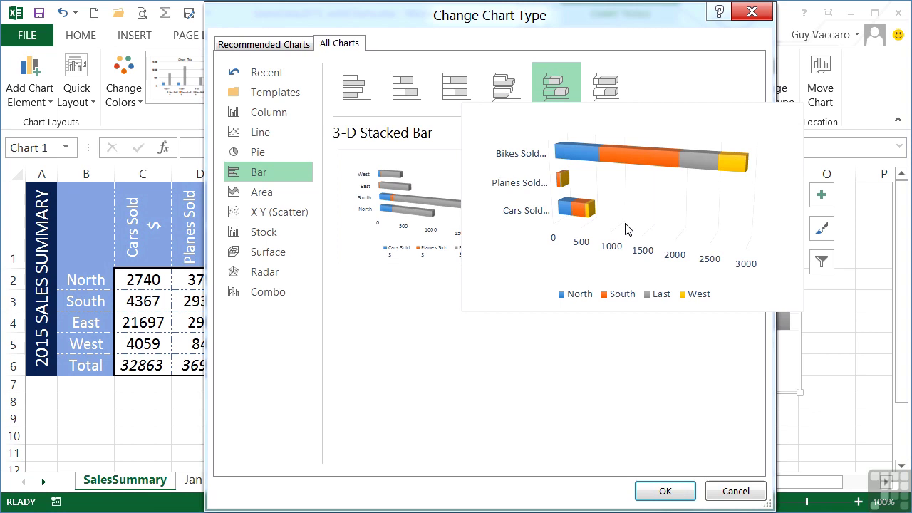
{"action": "left_click", "coordinate": [667, 491]}
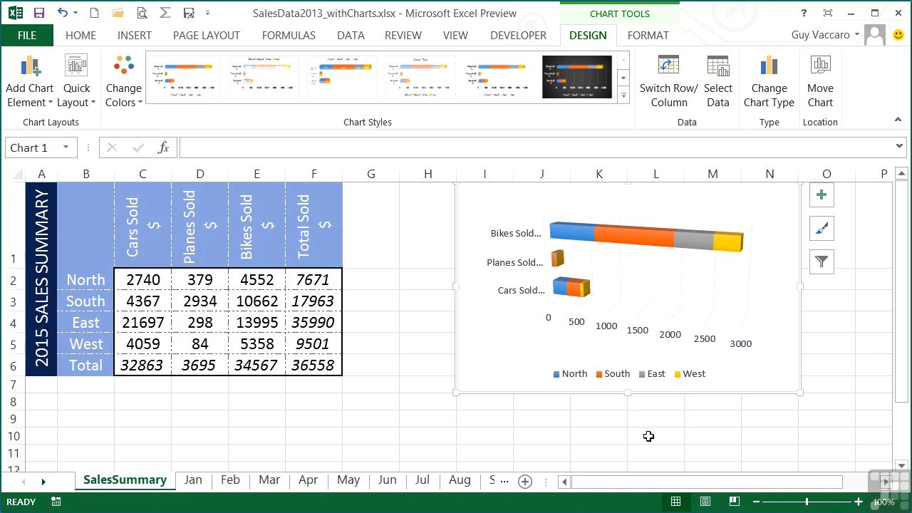
Step: Chart the range B1:E5 on a new chart sheet and change it to an Area chart with regions as series and products as categories
{"action": "left_click_drag", "start_coordinate": [80, 230], "coordinate": [244, 342]}
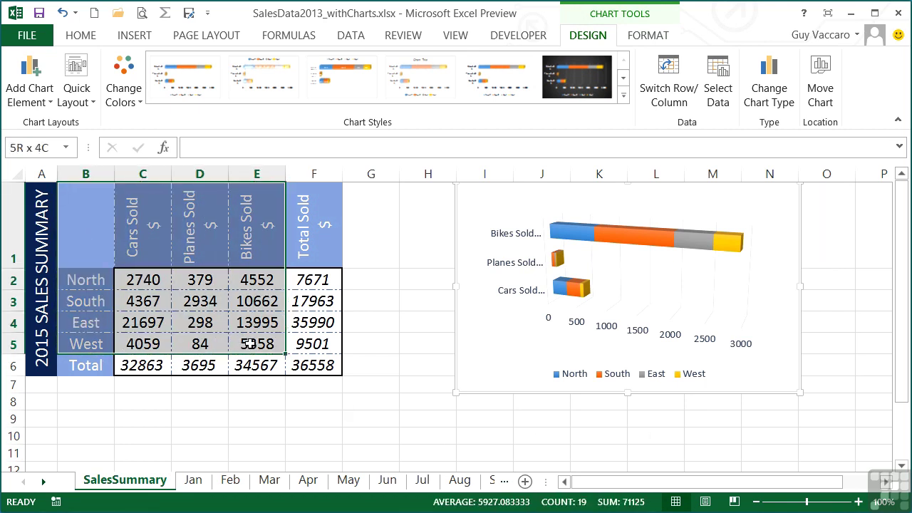
{"action": "key", "text": "F11"}
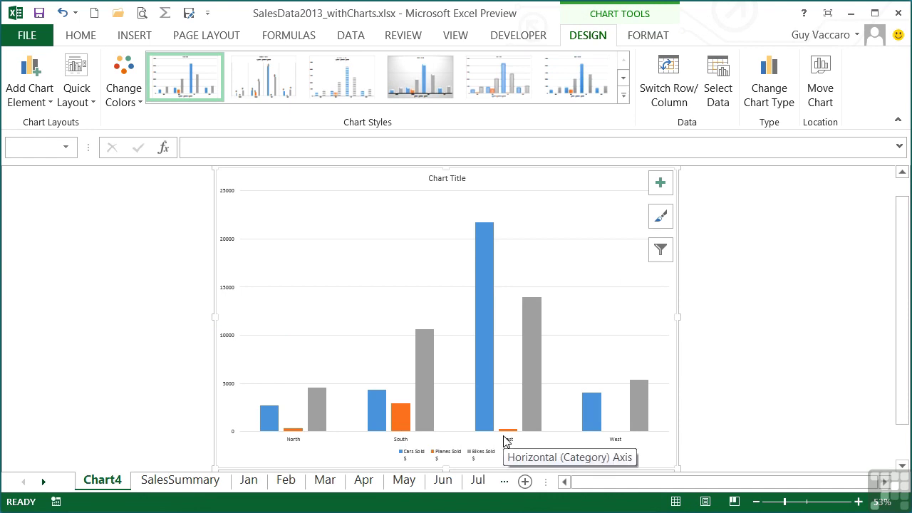
{"action": "left_click", "coordinate": [770, 80]}
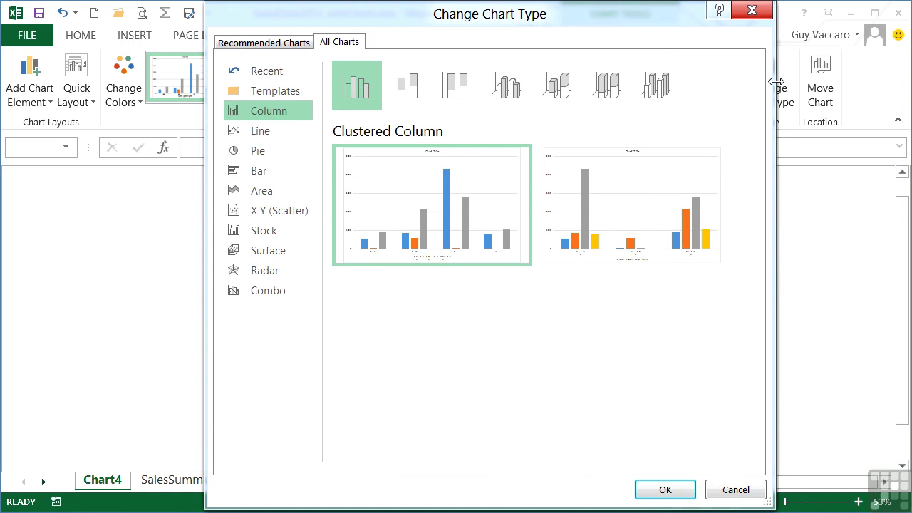
{"action": "left_click", "coordinate": [270, 193]}
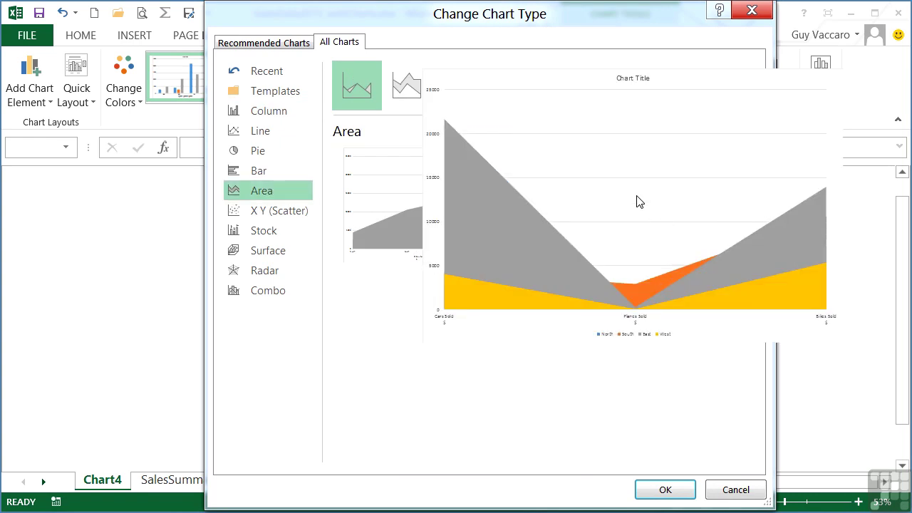
{"action": "left_click", "coordinate": [637, 215]}
{"action": "left_click", "coordinate": [687, 493]}
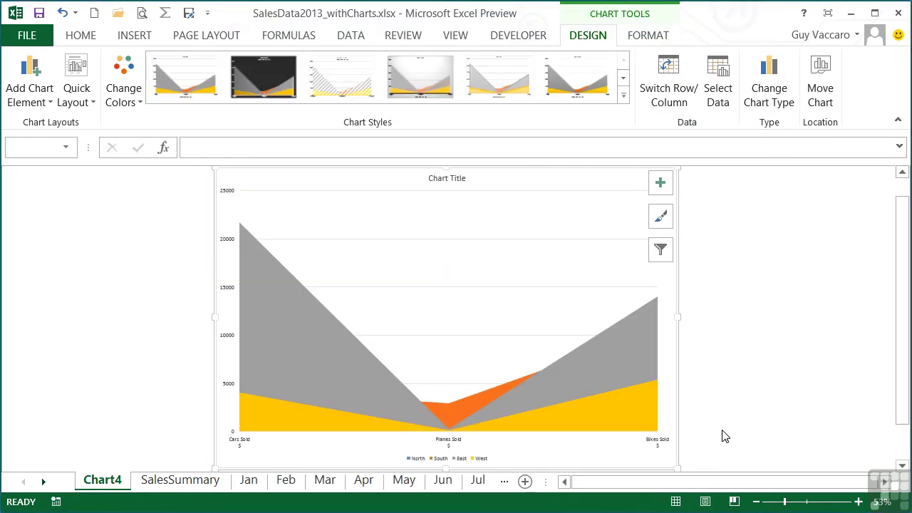